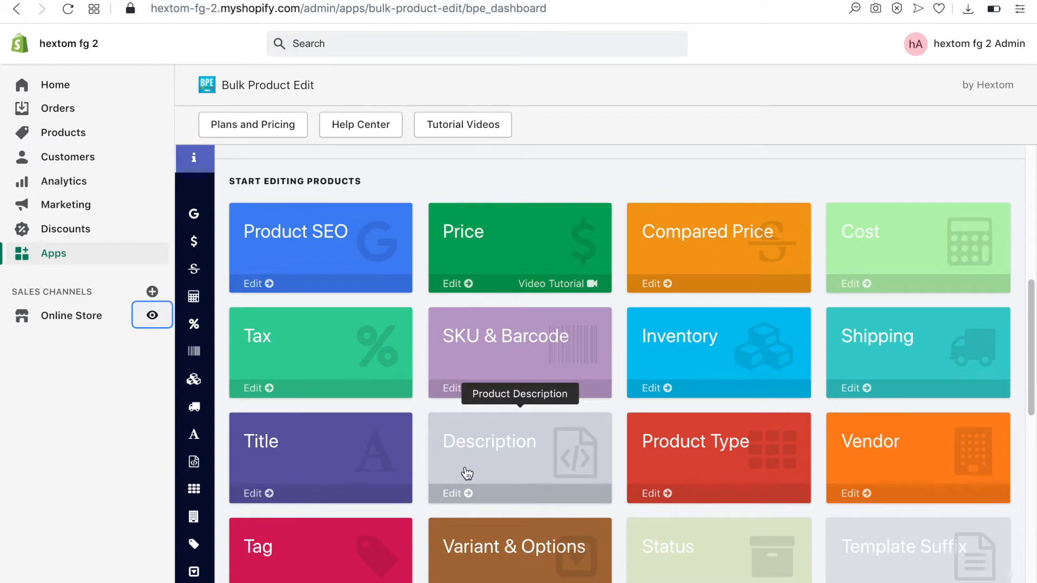
Open the bulk Description editor and preview the products whose collection is Watches
mouse_move(216, 466)
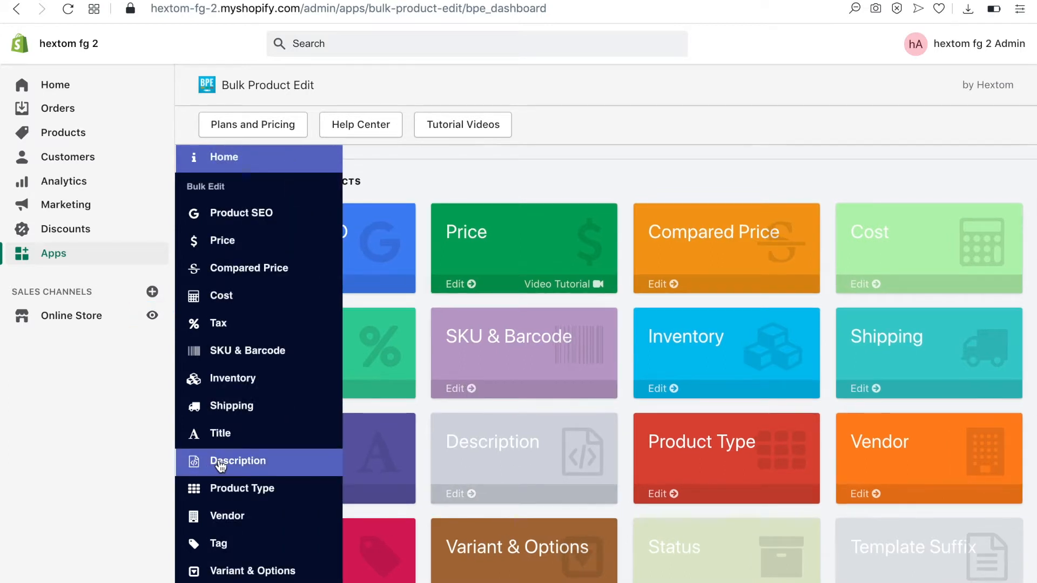
left_click(216, 464)
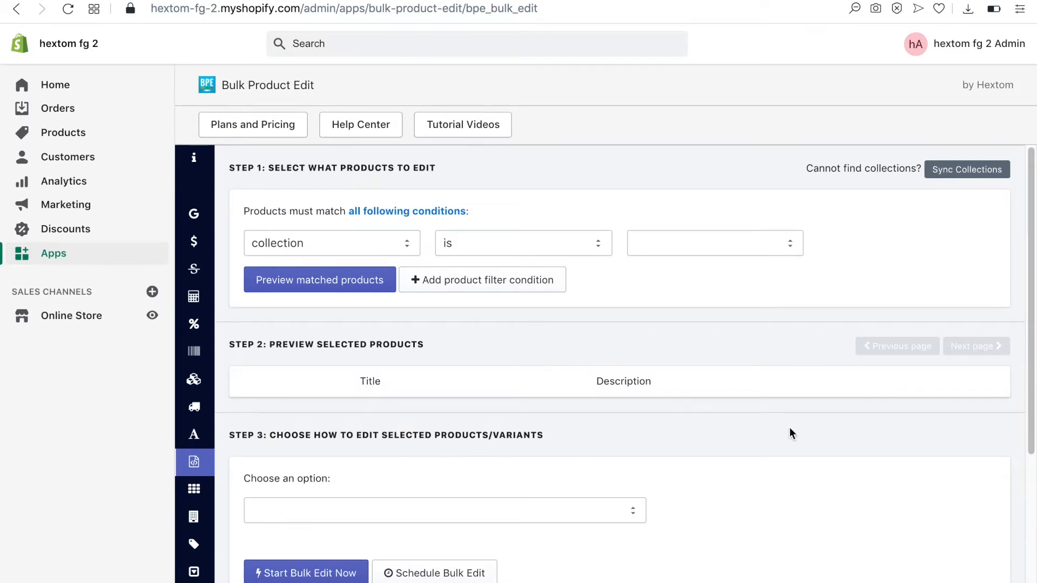
left_click(749, 248)
left_click(688, 302)
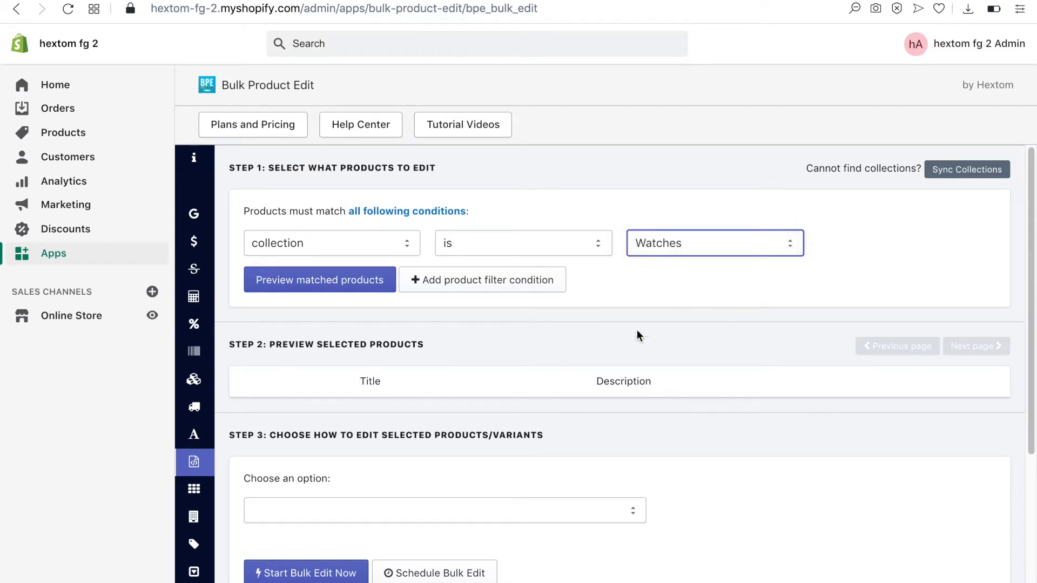
left_click(305, 285)
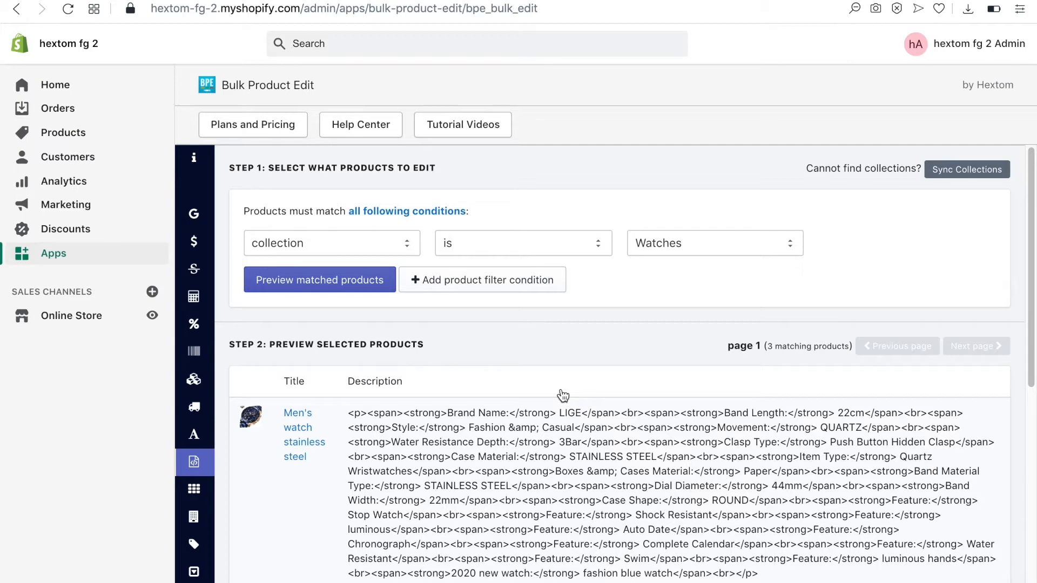
Set the edit option for the matched products to "add text to the end of description"
scroll(563, 396, "down", 3)
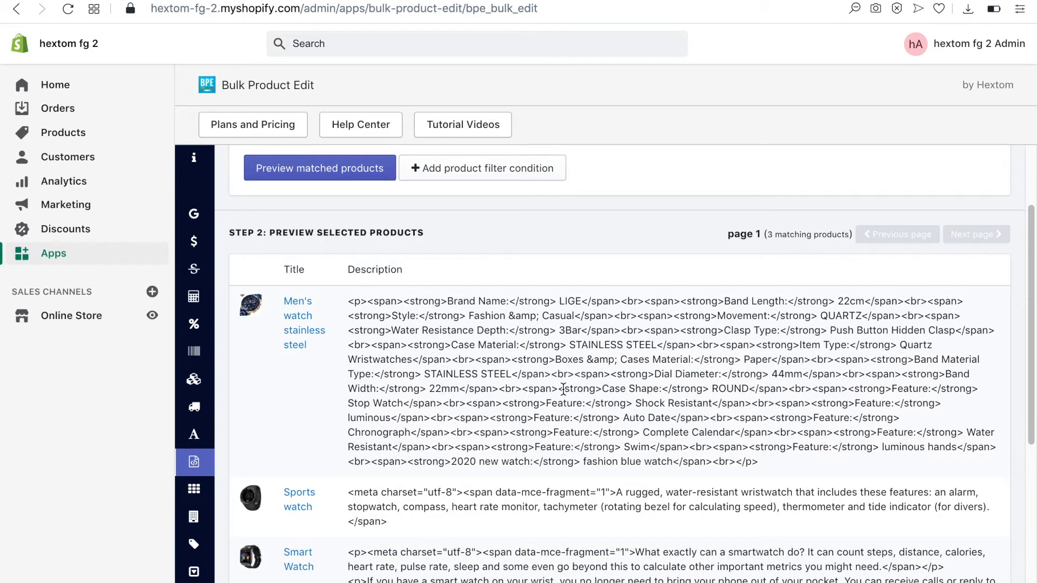
scroll(563, 389, "down", 1)
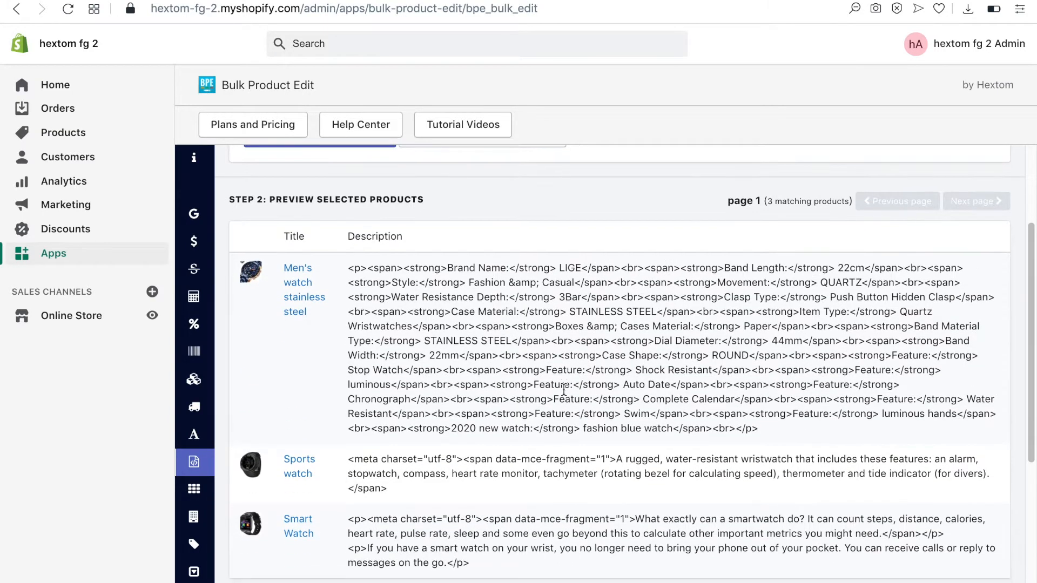
scroll(594, 416, "down", 6)
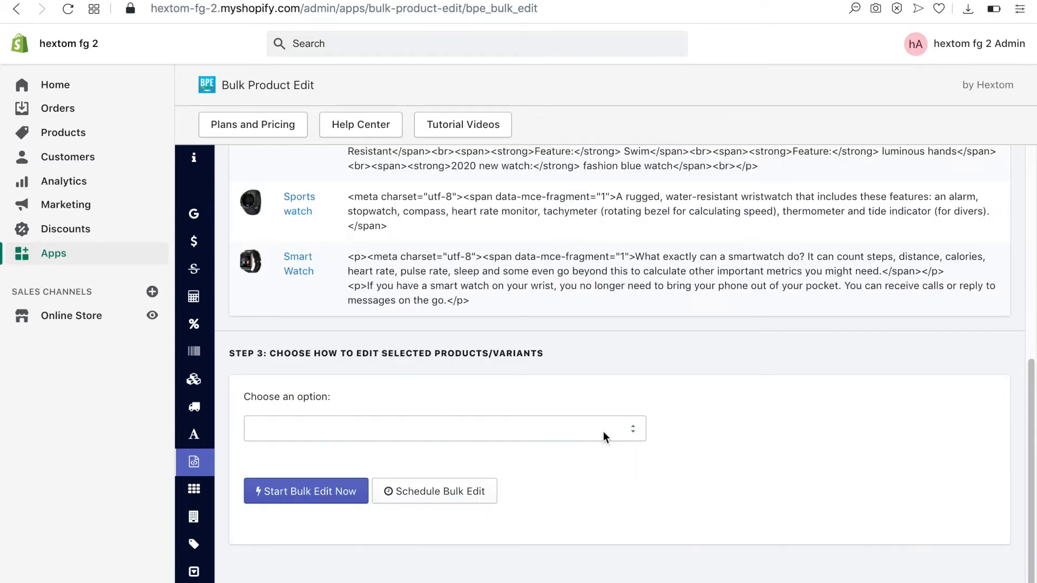
left_click(604, 436)
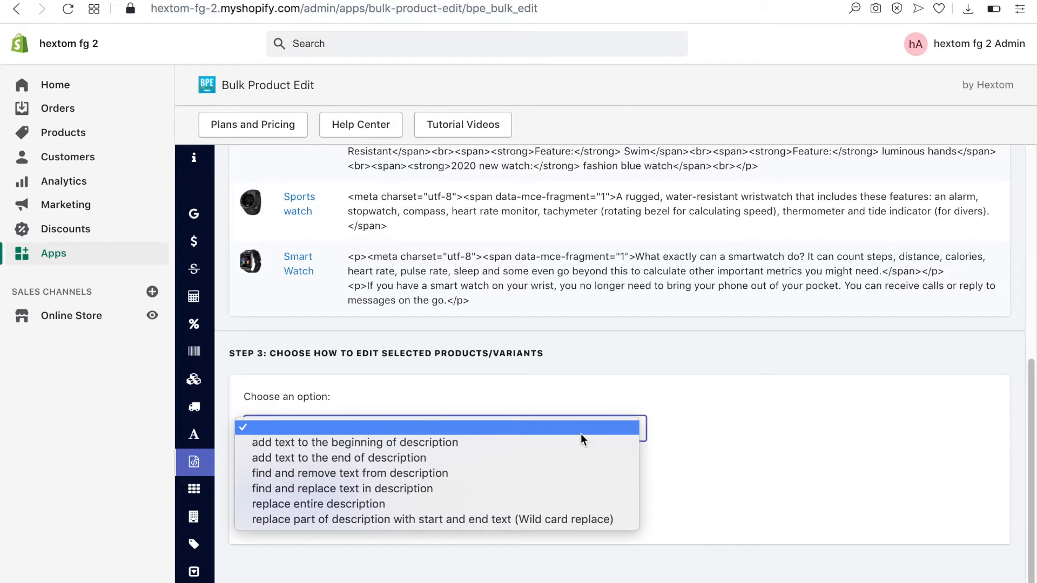
left_click(527, 457)
Copy the announcement paragraph from the New Description Google Doc and paste it into the end-of-description content box in rich-text mode
key("super+Tab")
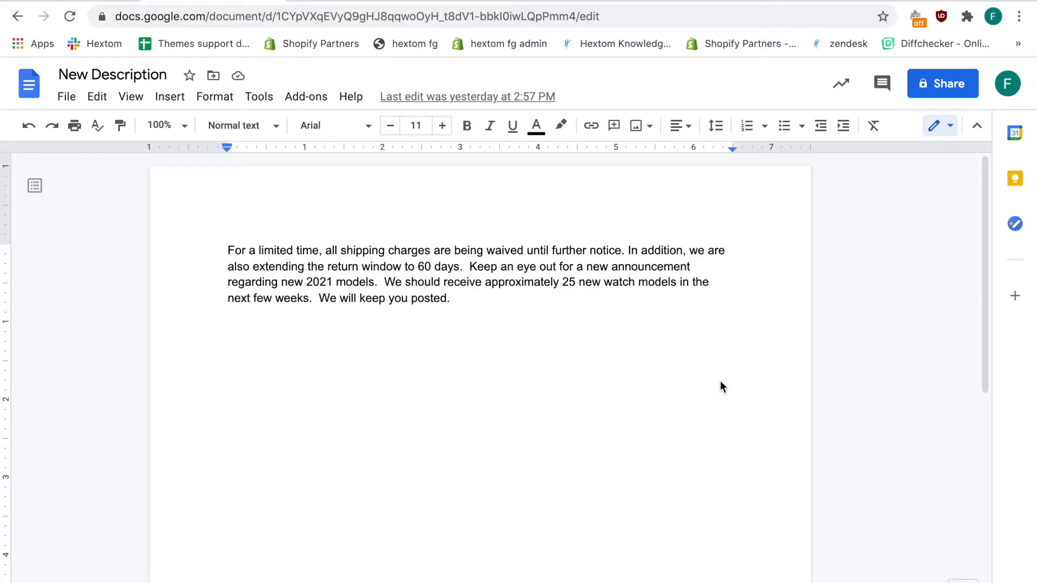
left_click_drag(227, 251, 451, 296)
key("ctrl+c")
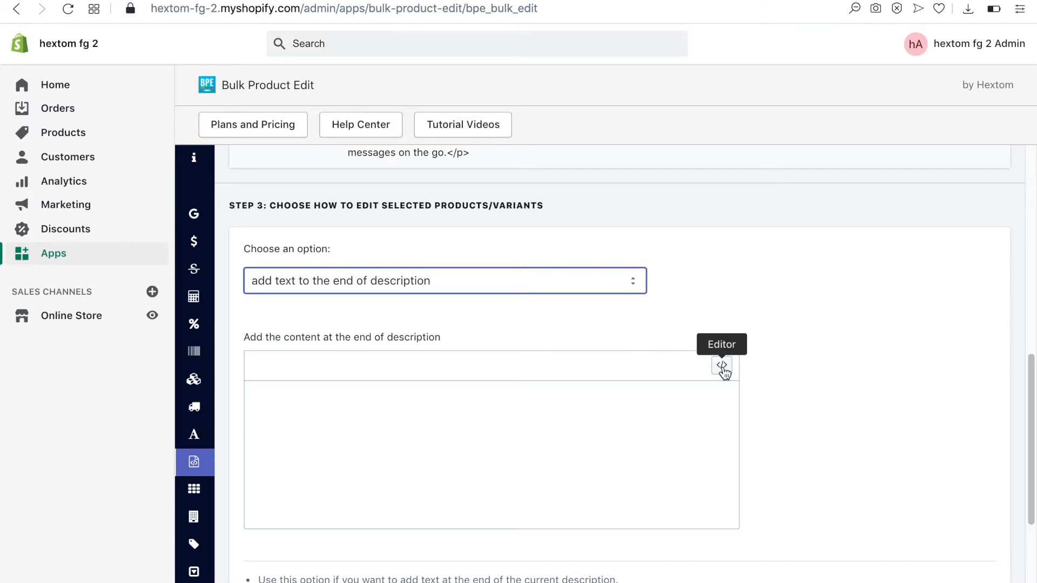
left_click(722, 366)
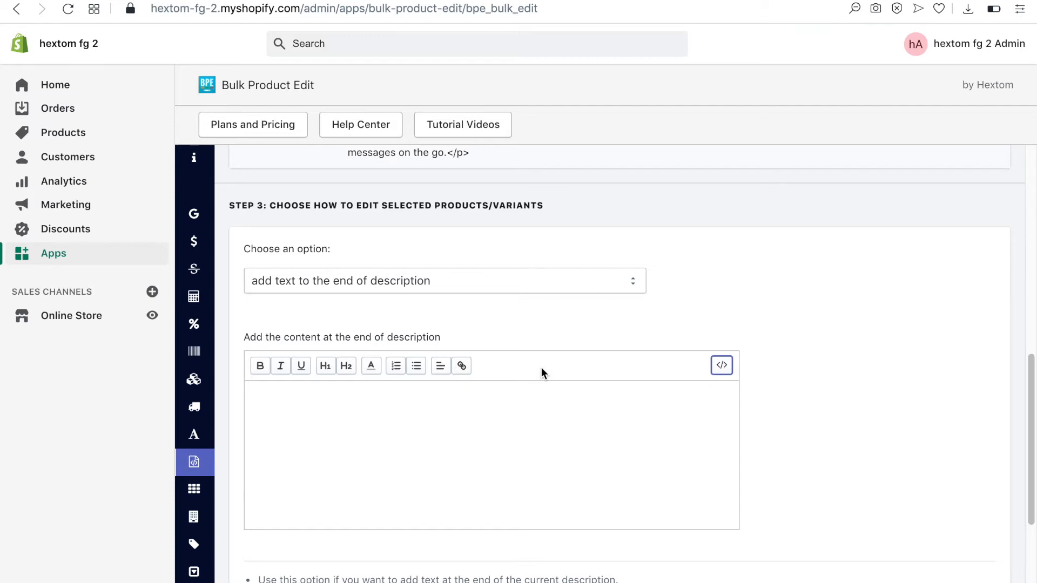
left_click(525, 393)
key("ctrl+v")
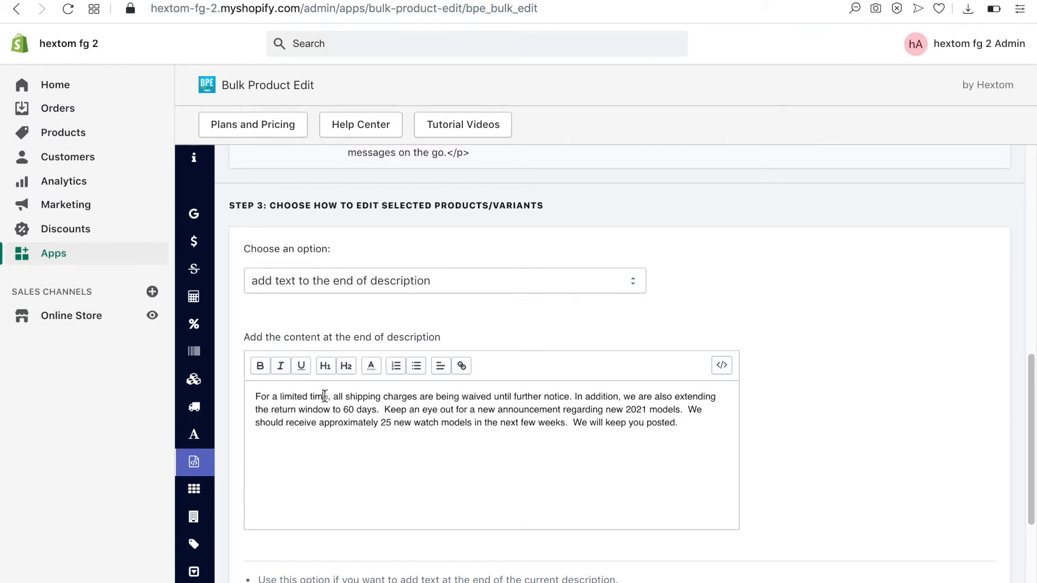
Make "limited time" bold and underline "60 days" in the pasted announcement text
left_click_drag(281, 397, 326, 398)
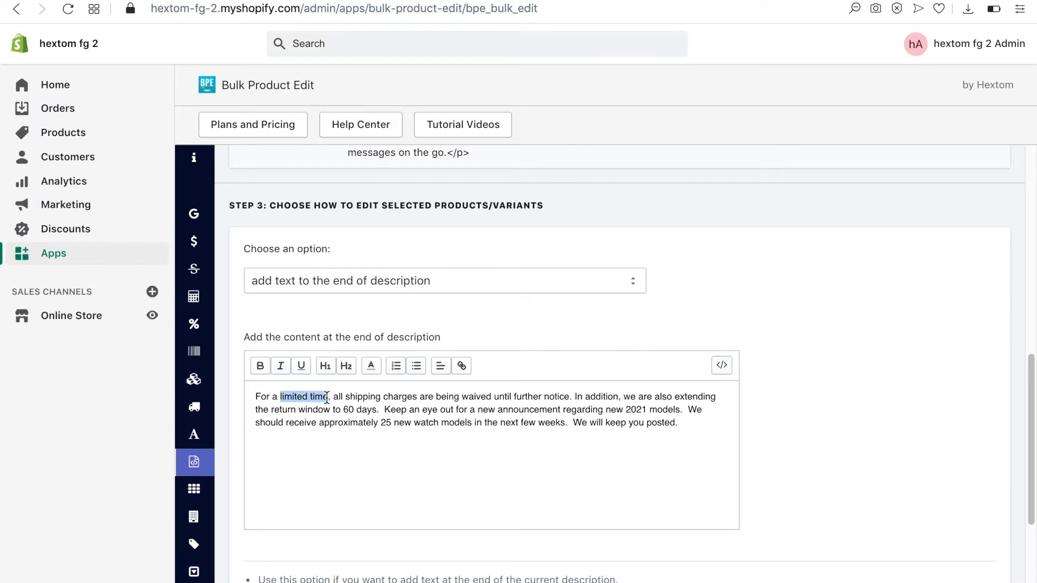
left_click(260, 366)
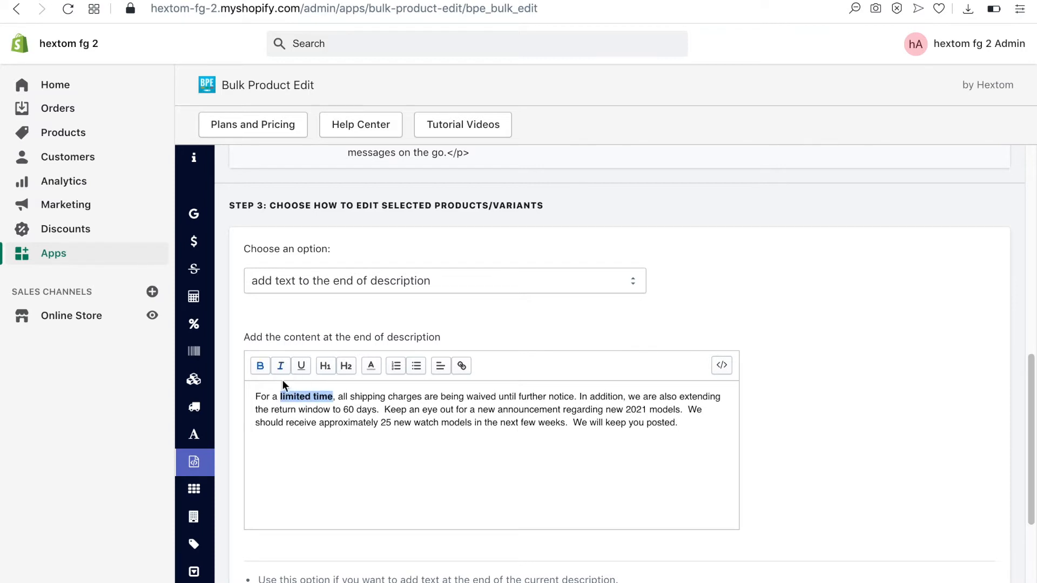
left_click(405, 432)
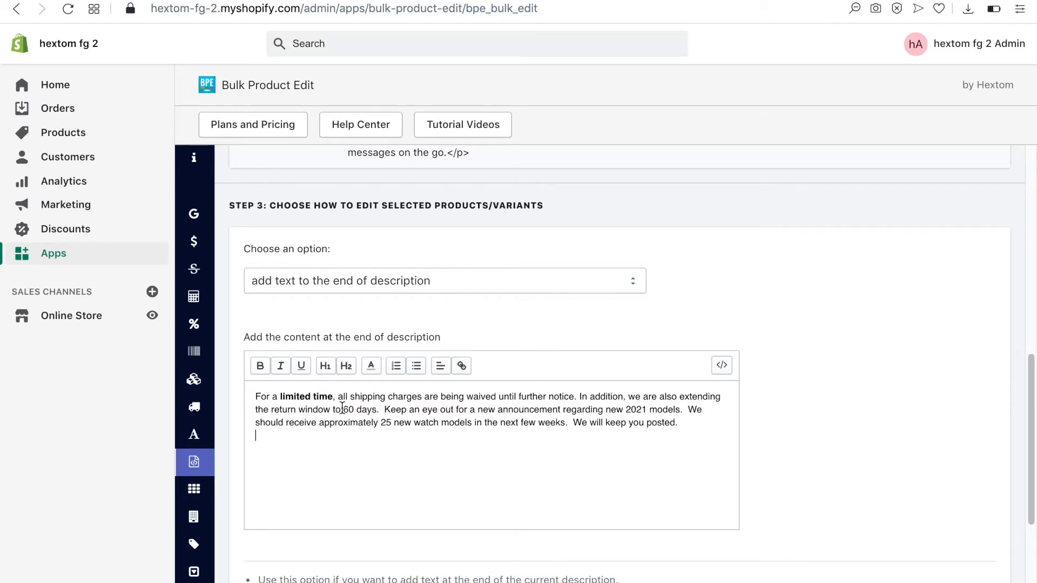
left_click_drag(343, 409, 376, 409)
left_click(301, 368)
left_click(467, 440)
Colour the phrase "approximately 25 new watch models" red in the announcement text
left_click_drag(319, 422, 471, 427)
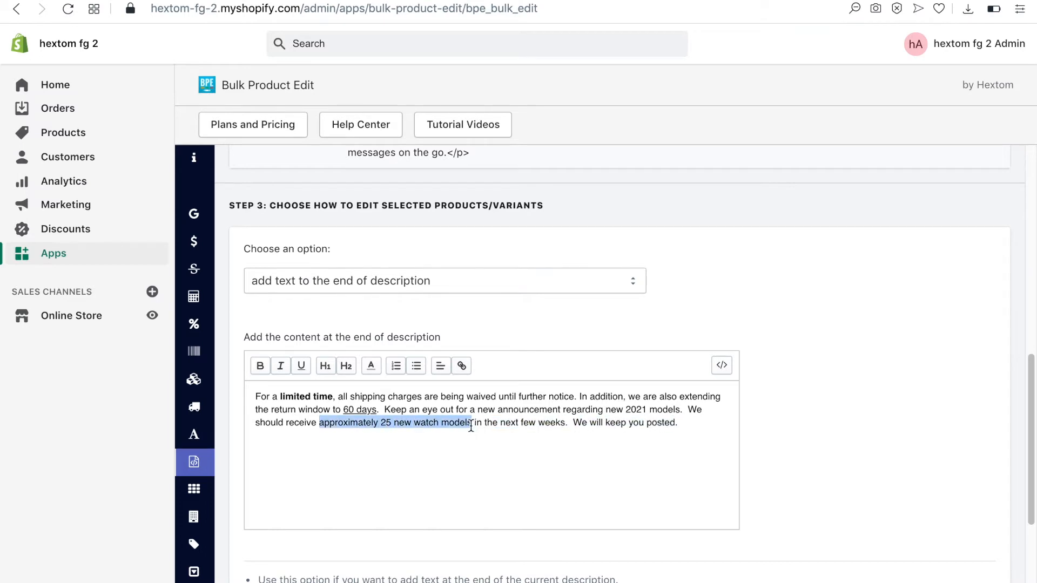
left_click(371, 366)
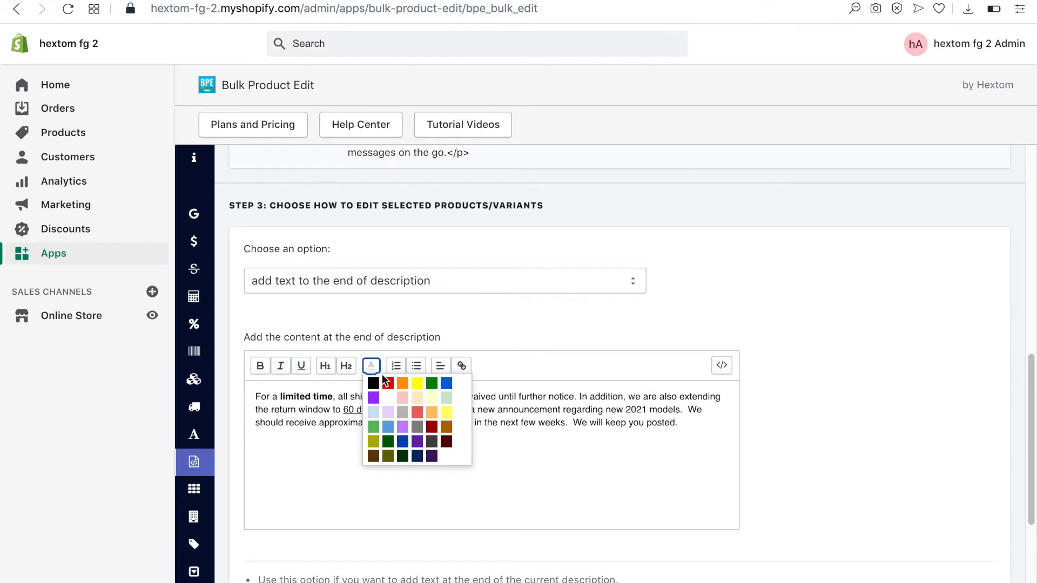
left_click(388, 383)
left_click(588, 447)
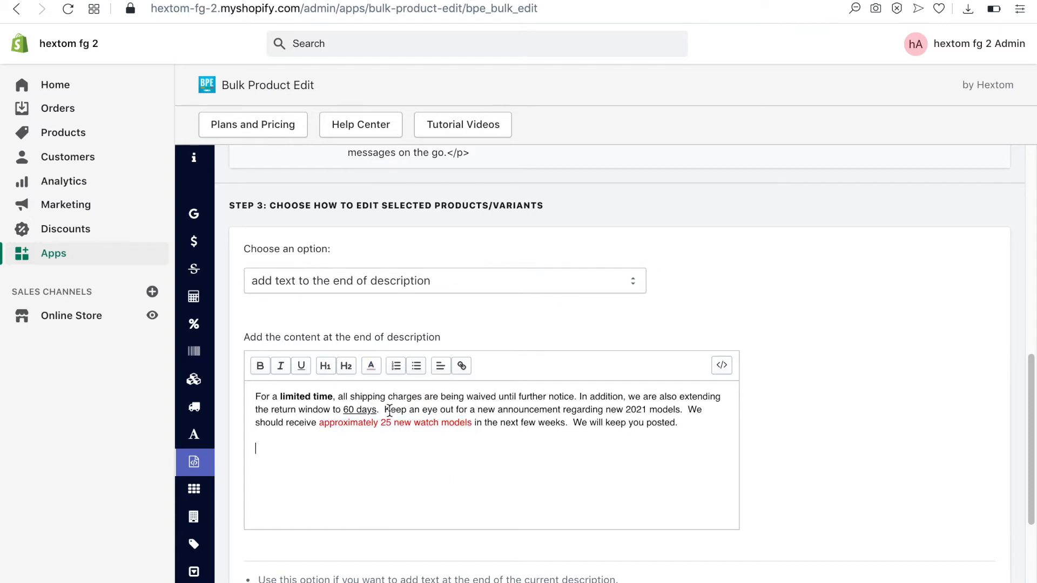
Split the announcement so "We should receive" starts a new paragraph after a blank line
left_click(685, 411)
key("Return")
key("Return")
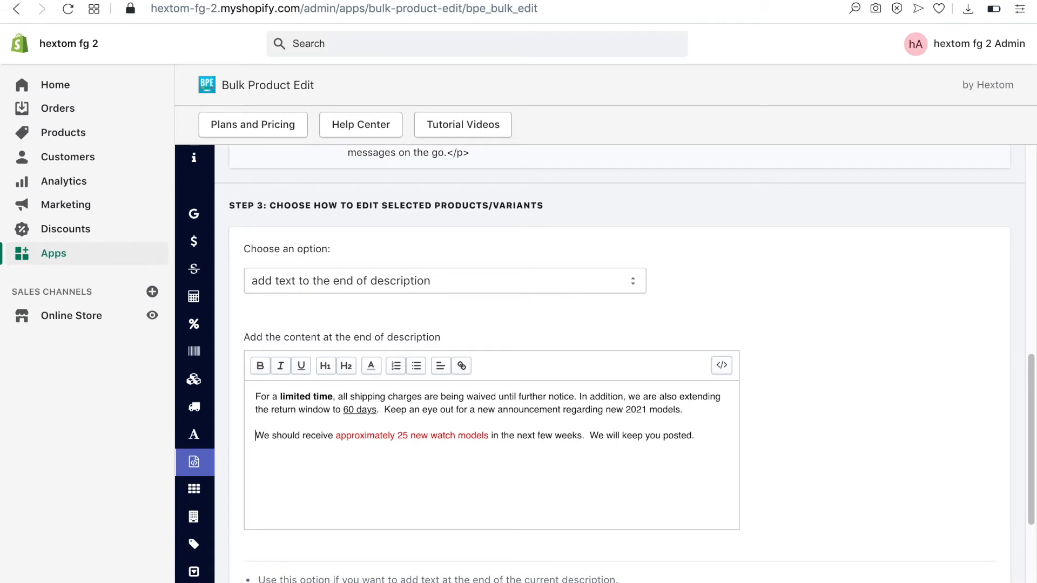
left_click(720, 430)
Start the bulk edit immediately and acknowledge the queued task
scroll(831, 446, "down", 4)
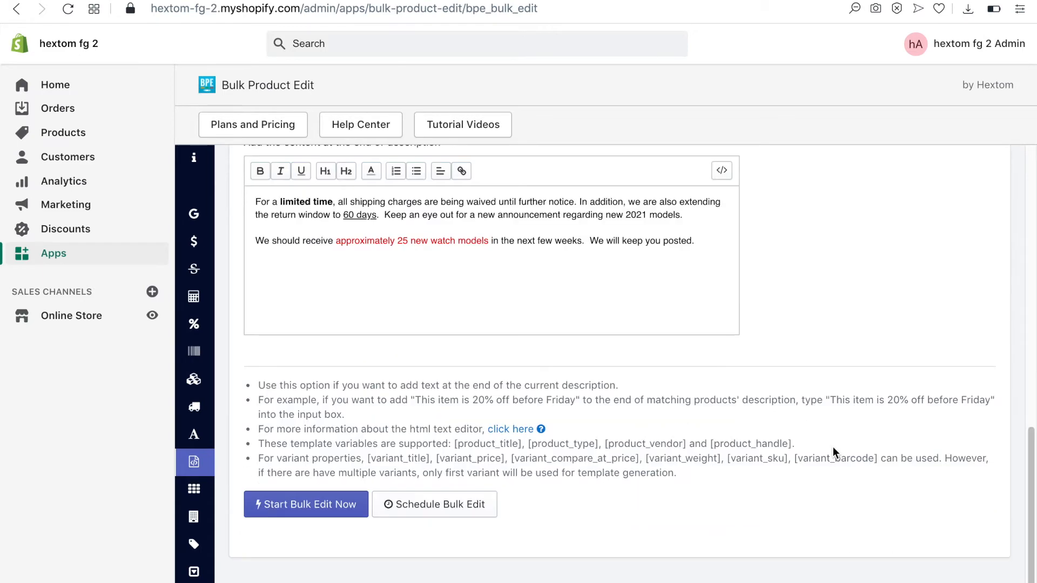
left_click(310, 511)
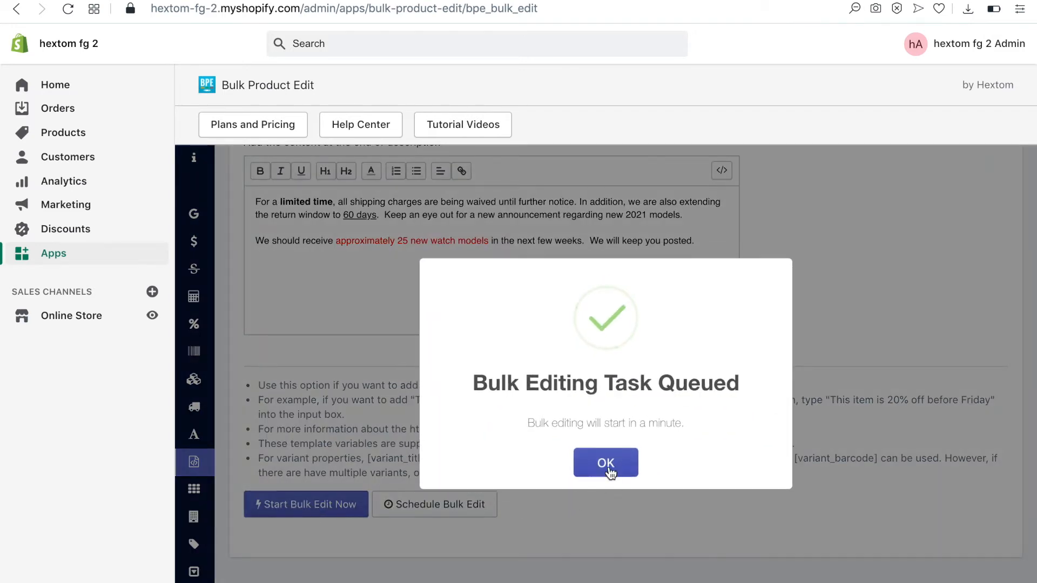
left_click(608, 469)
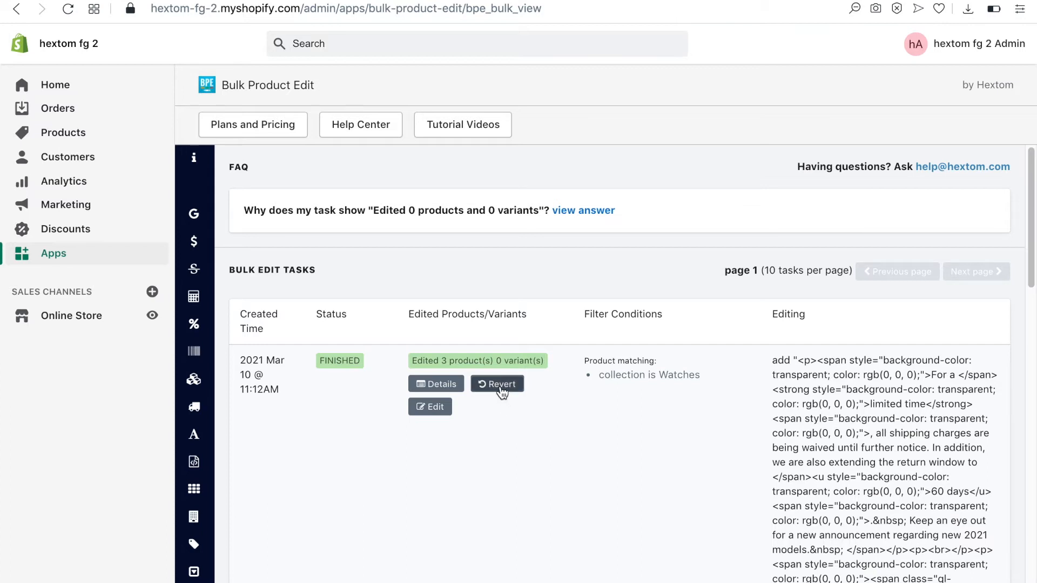
Review the latest bulk edit task for the Watches collection and compare the old and new descriptions in its details
mouse_move(199, 475)
scroll(199, 478, "down", 2)
scroll(227, 517, "down", 1)
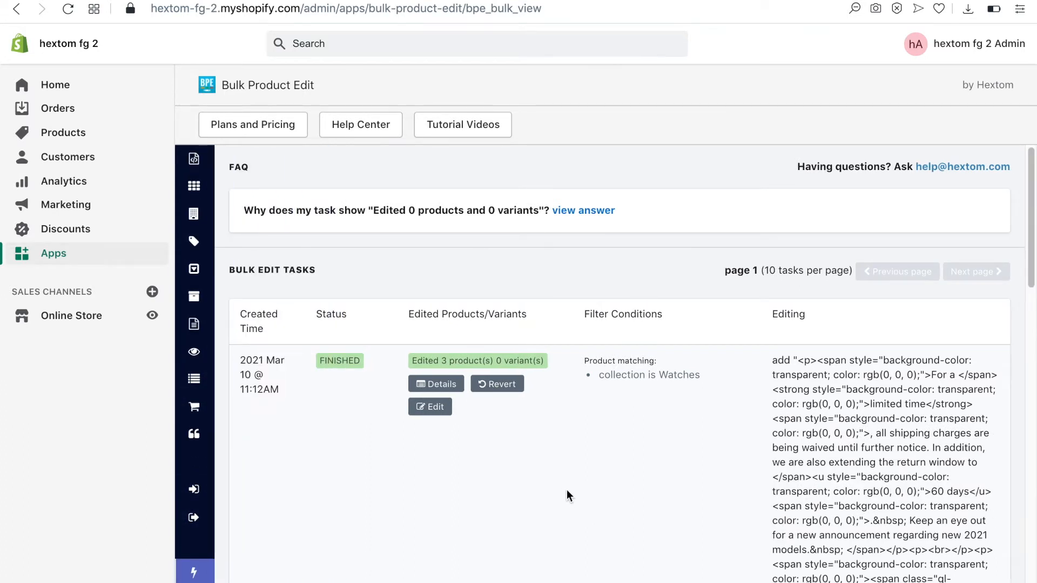
scroll(582, 484, "down", 1)
scroll(582, 484, "down", 4)
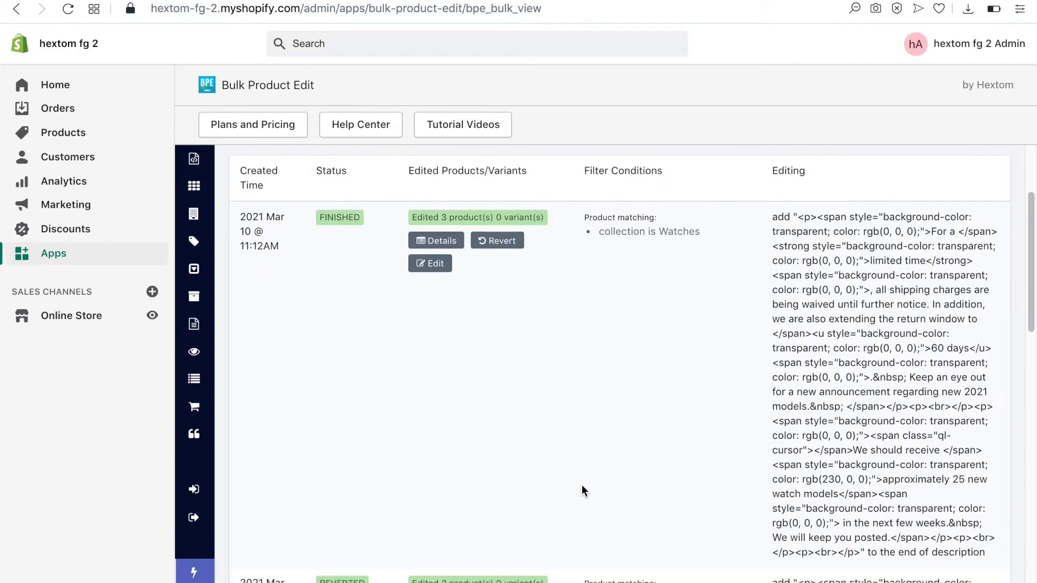
scroll(581, 484, "up", 2)
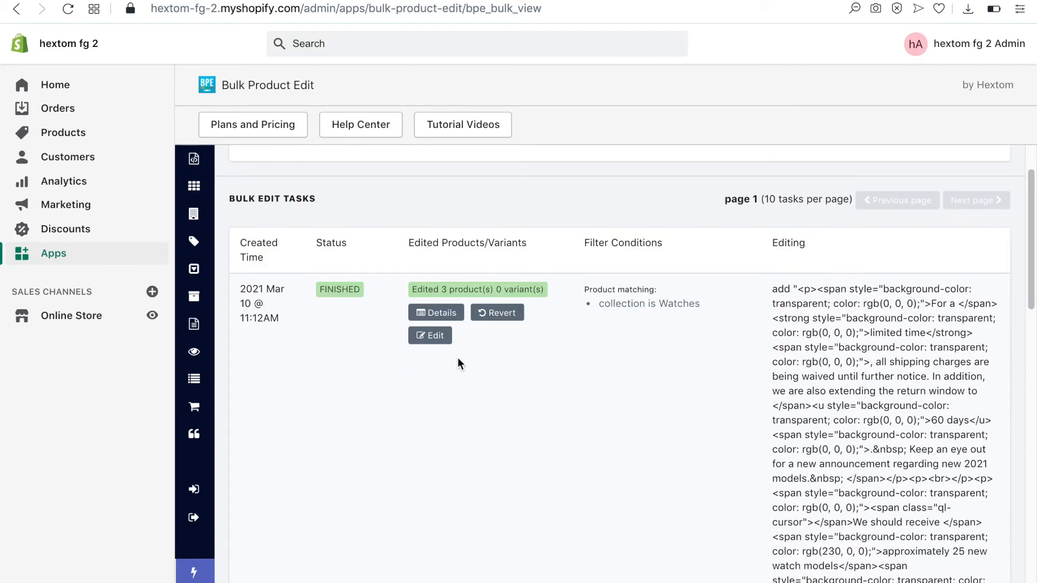
left_click(440, 315)
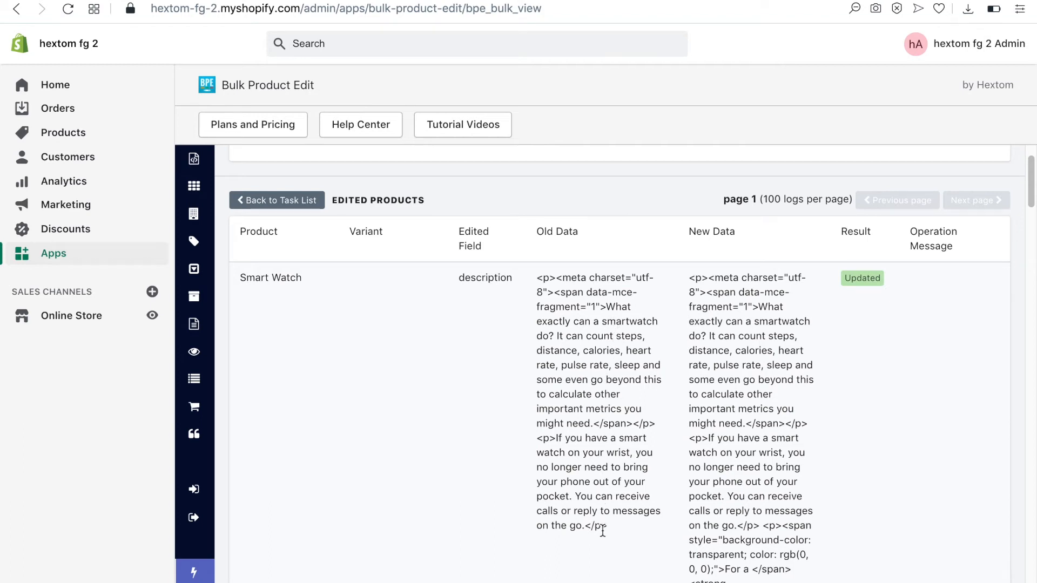
scroll(829, 497, "down", 3)
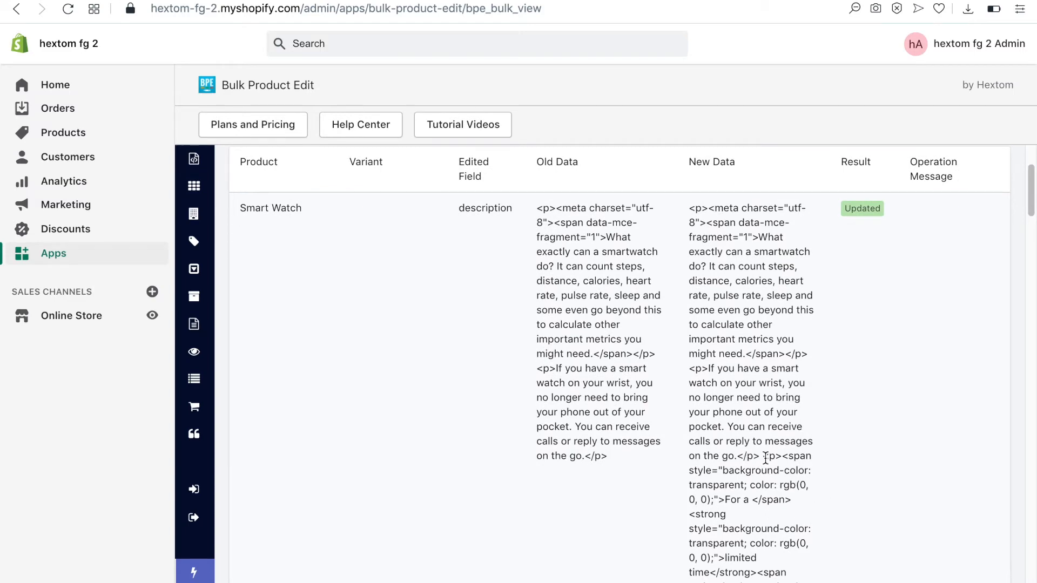
scroll(743, 456, "up", 5)
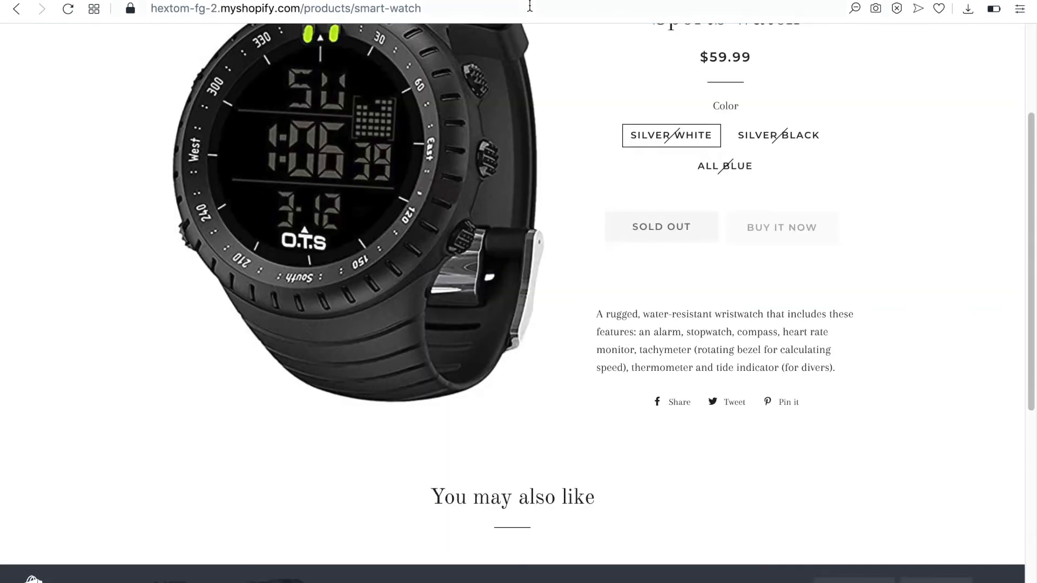
Reload the watch's storefront product page and check the formatted text appended to its description
left_click(517, 7)
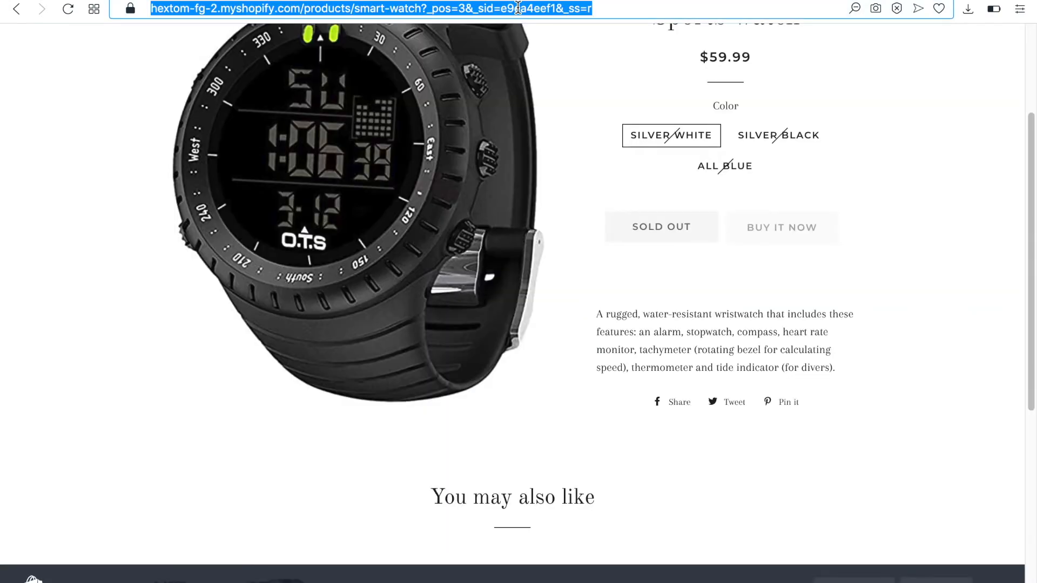
key("Return")
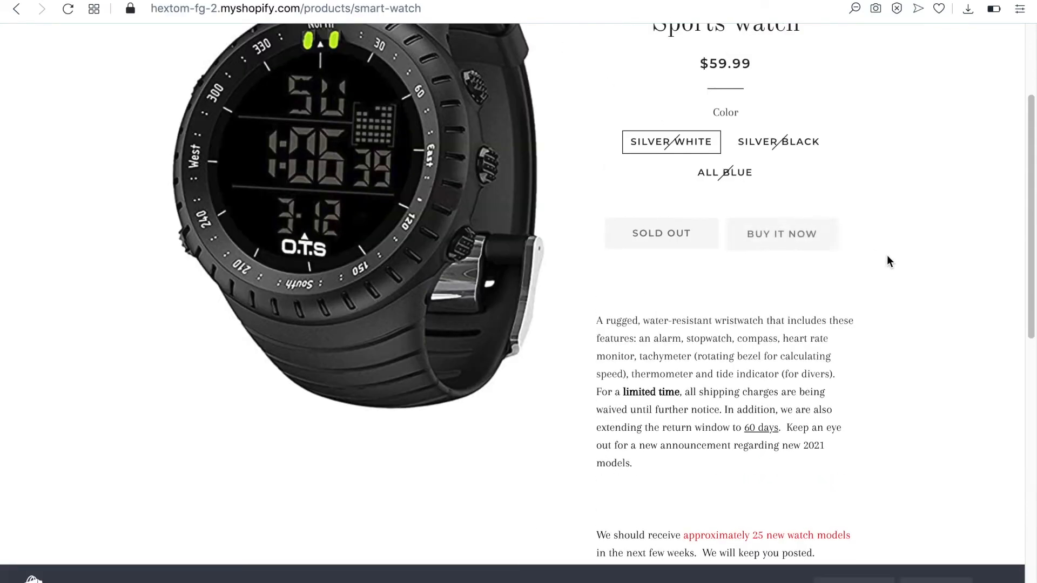
scroll(897, 277, "down", 2)
scroll(897, 277, "down", 3)
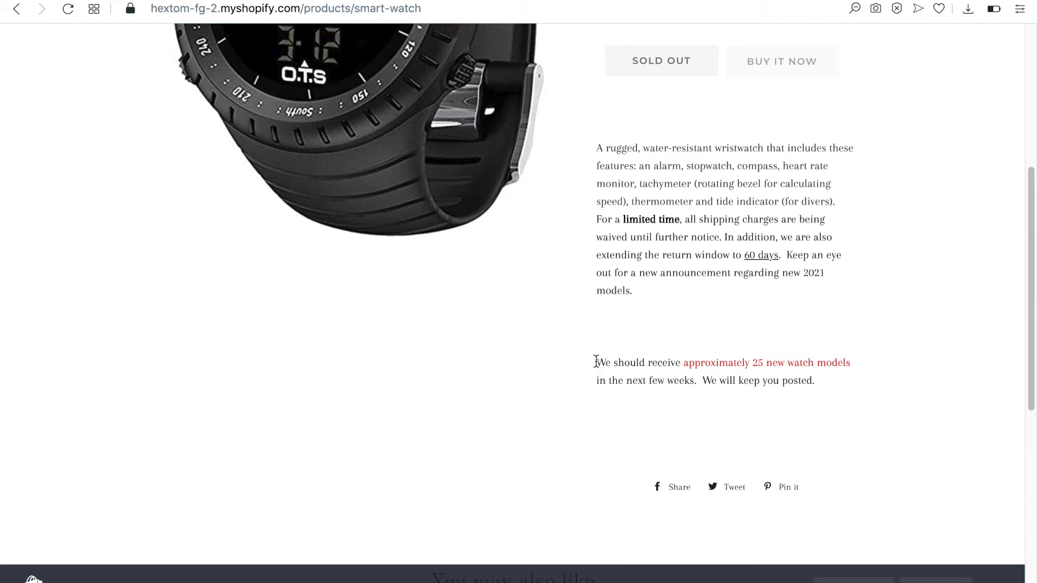
left_click_drag(596, 360, 817, 375)
left_click(837, 383)
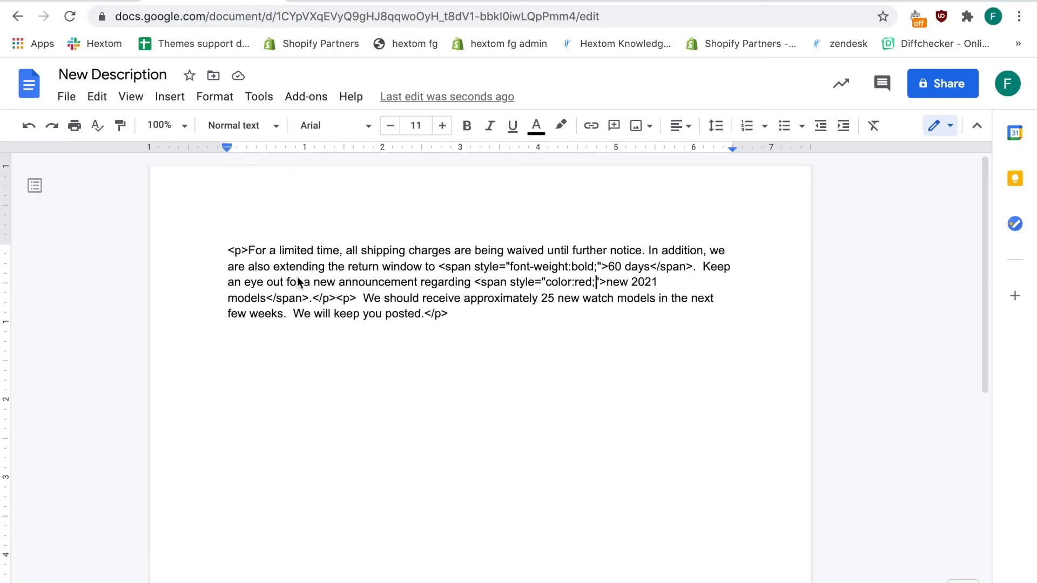
Review the HTML tags in the New Description Google Doc and paste that HTML announcement into Bulk Product Edit's end-of-description content box
left_click(285, 250)
left_click_drag(229, 251, 247, 253)
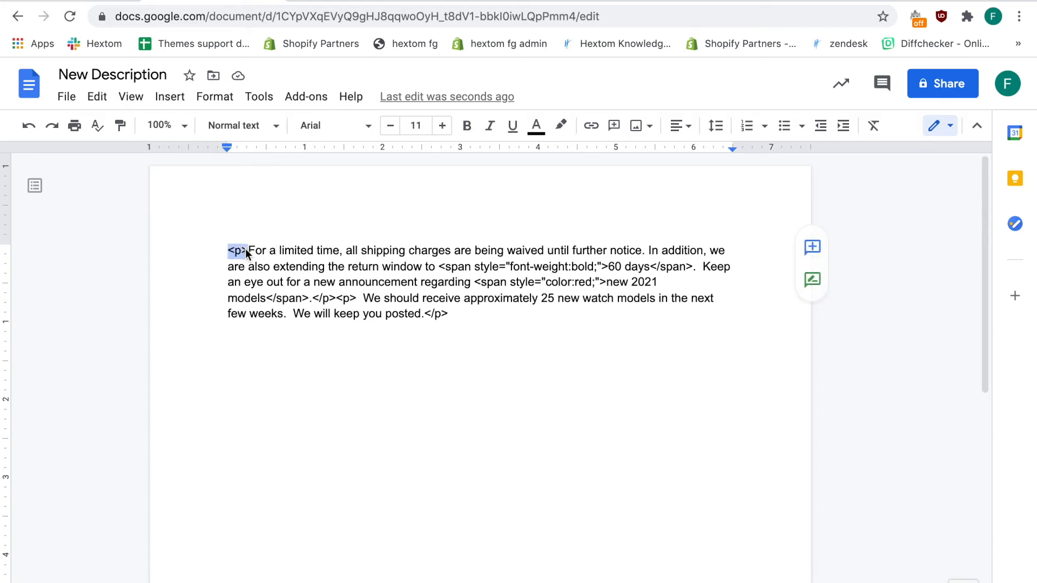
left_click(444, 267)
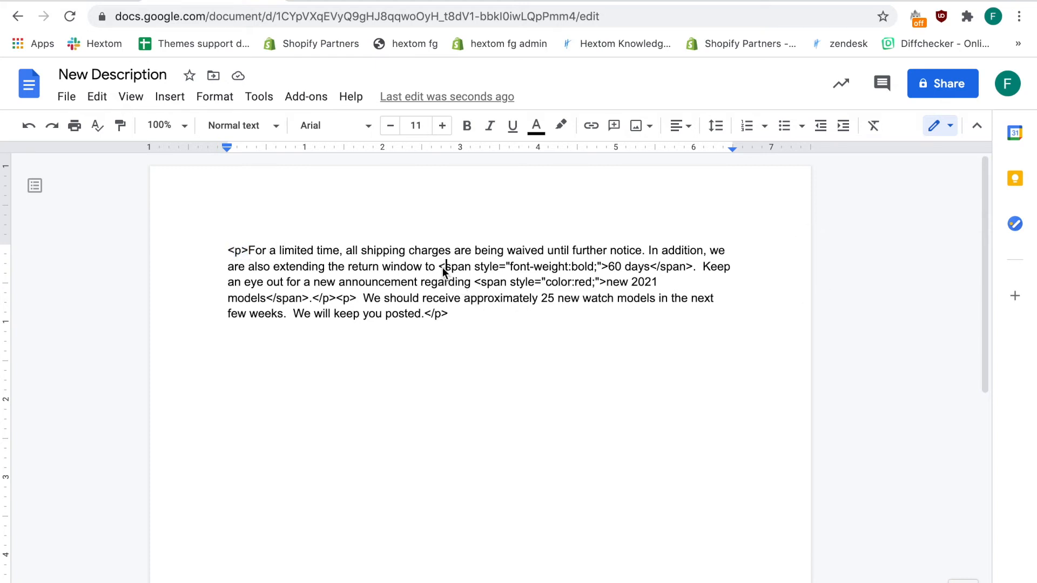
left_click_drag(442, 264, 564, 268)
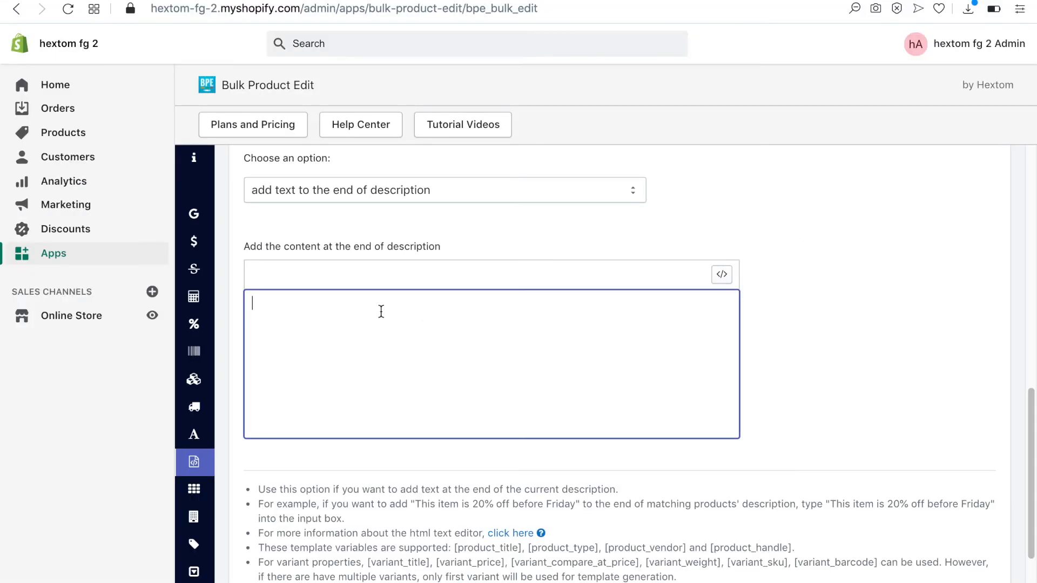
type("<p>For a limited time, all shipping charges are being waived until further notice. In addition, we are also extending the return window to <span style=\"font-weight:bold;\">60 days</span>.  Keep an eye out for a new announcement regarding <span style=\"color:red;\">new 2021 models</span>.</p><p>  We should receive approximately 25 new watch models in the next few weeks.  We will keep you posted.</p>")
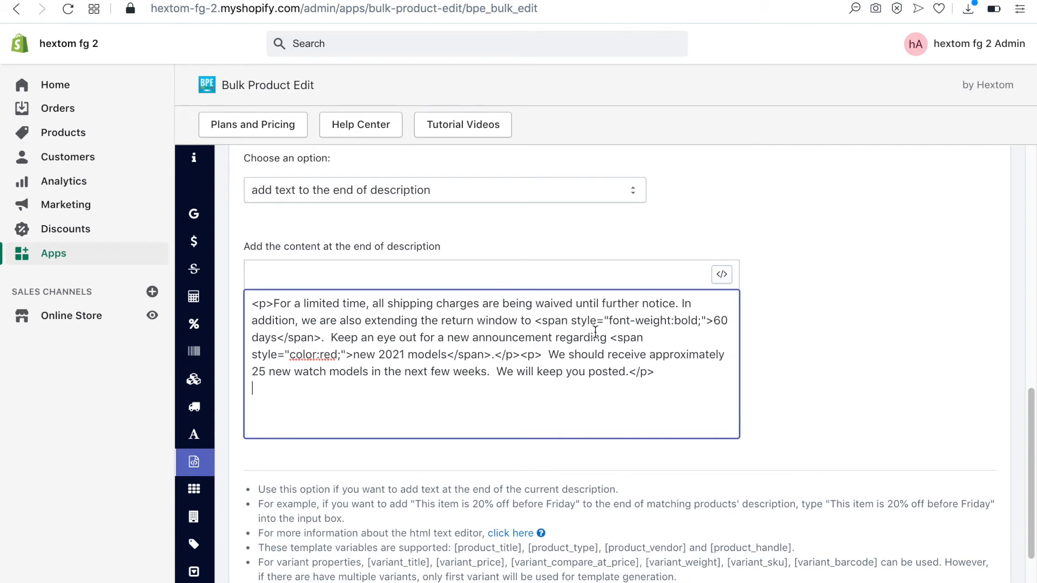
Preview the pasted announcement as formatted text, return to its HTML code and examine the tag before "60 days"
left_click(722, 275)
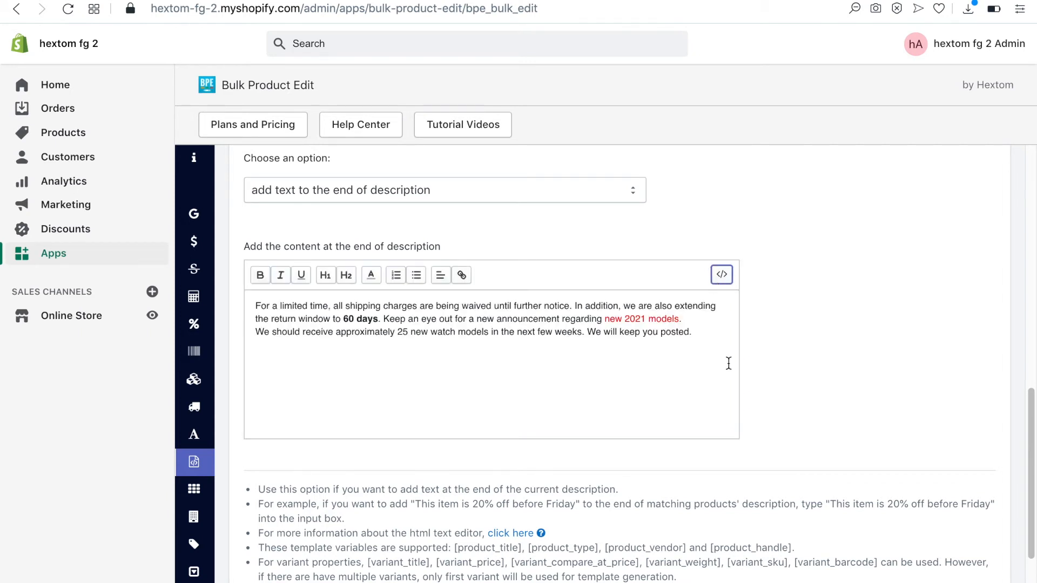
left_click(724, 276)
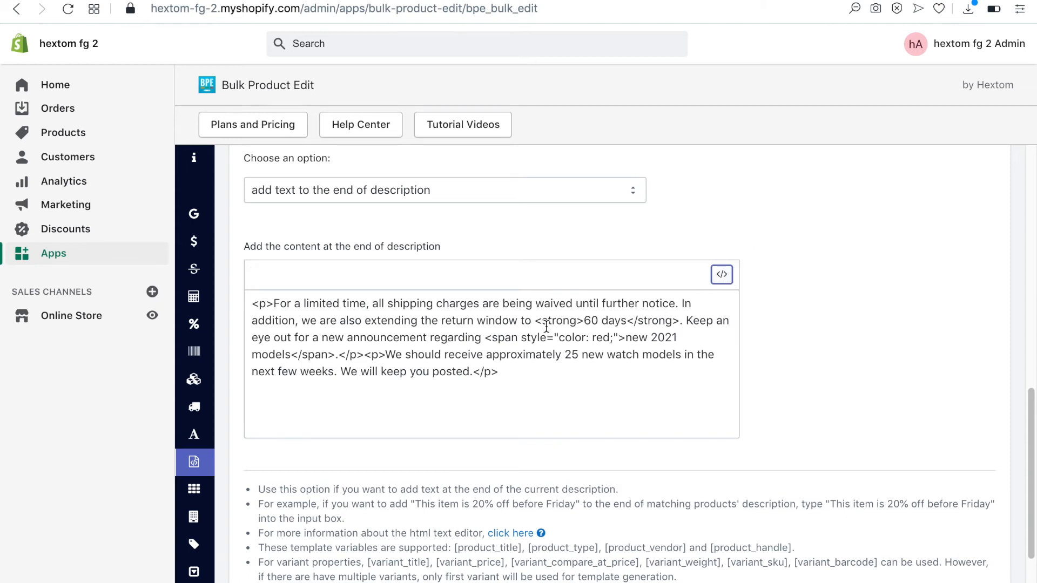
left_click_drag(536, 320, 584, 320)
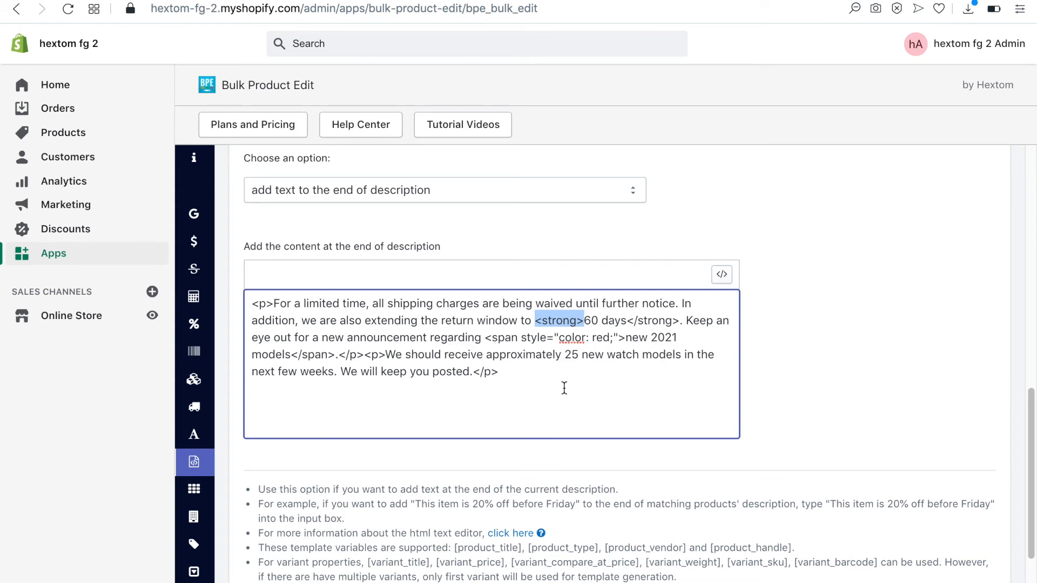
Replace the rewritten code with the original HTML announcement that uses span style tags, and run the bulk edit
left_click_drag(564, 378, 217, 298)
key("BackSpace")
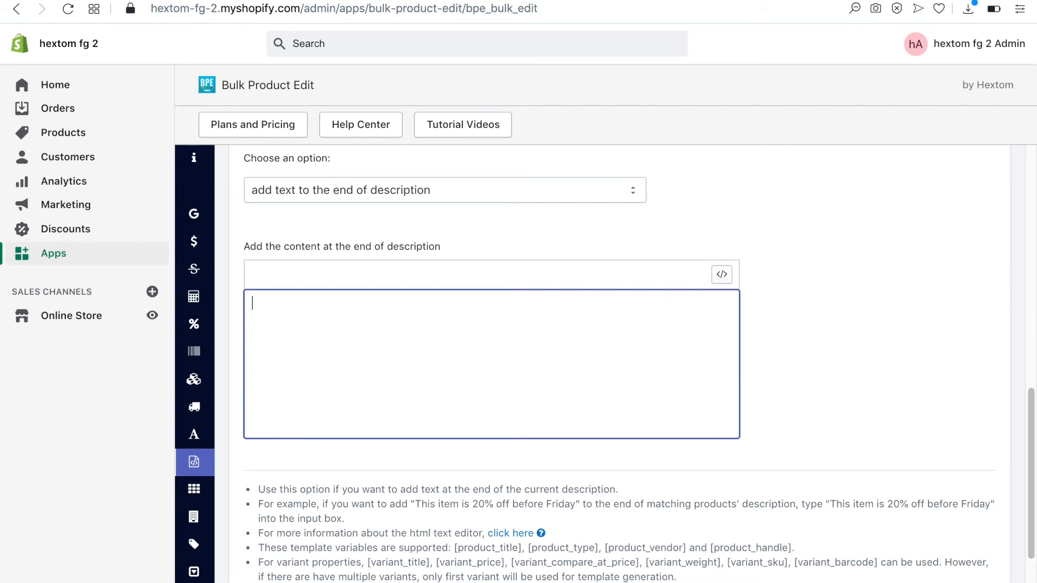
type("<p>For a limited time, all shipping charges are being waived until further notice. In addition, we are also extending the return window to <span style=\"font-weight:bold;\">60 days</span>.  Keep an eye out for a new announcement regarding <span style=\"color:red;\">new 2021 models</span>.</p><p>  We should receive approximately 25 new watch models in the next few weeks.  We will keep you posted.</p>")
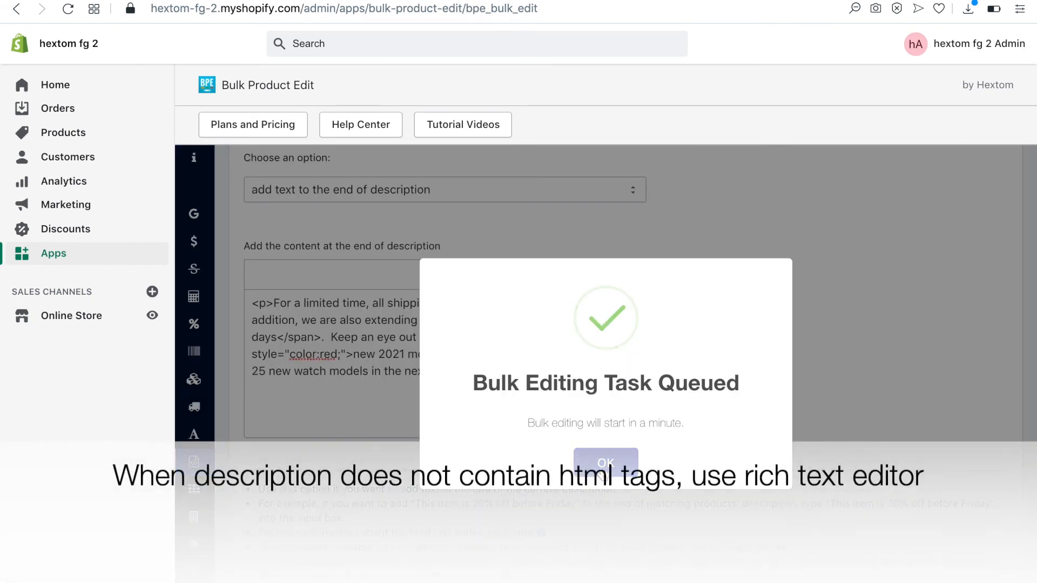
left_click(604, 461)
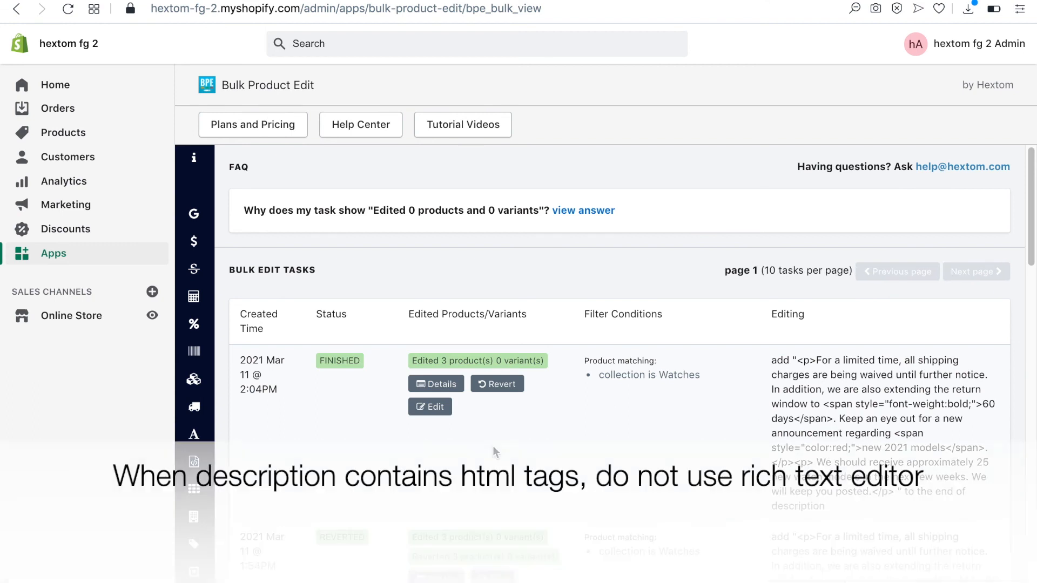
Open the latest Watches task's details and compare the old and new descriptions of the Smart Watch
left_click(450, 389)
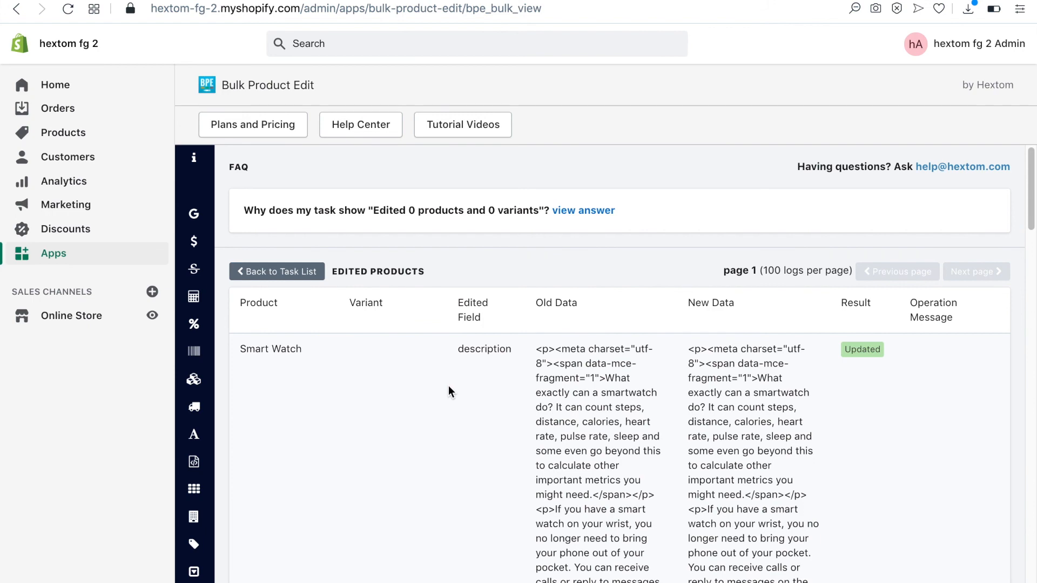
scroll(699, 427, "down", 5)
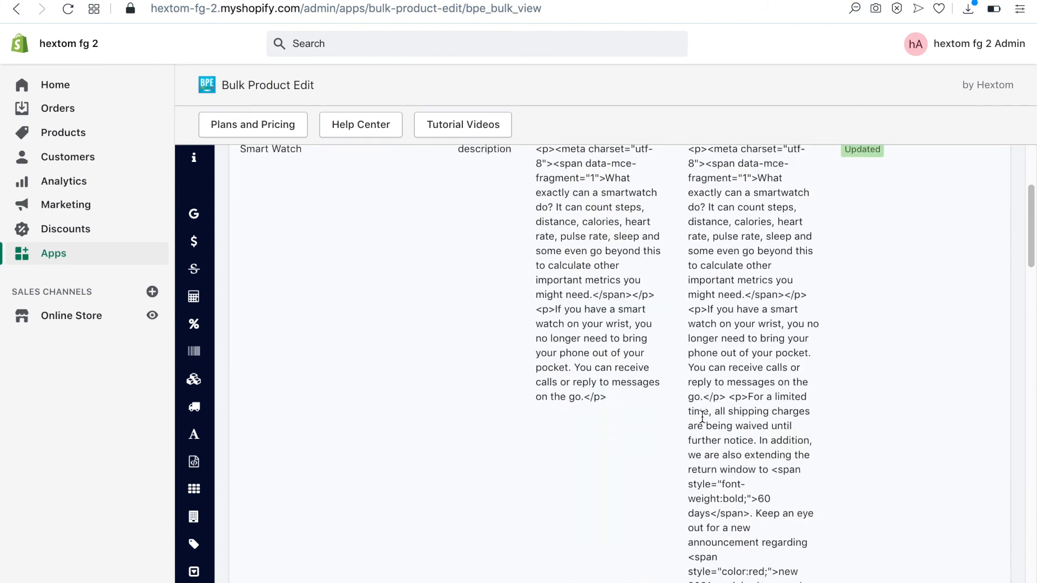
scroll(702, 416, "down", 2)
scroll(702, 417, "down", 3)
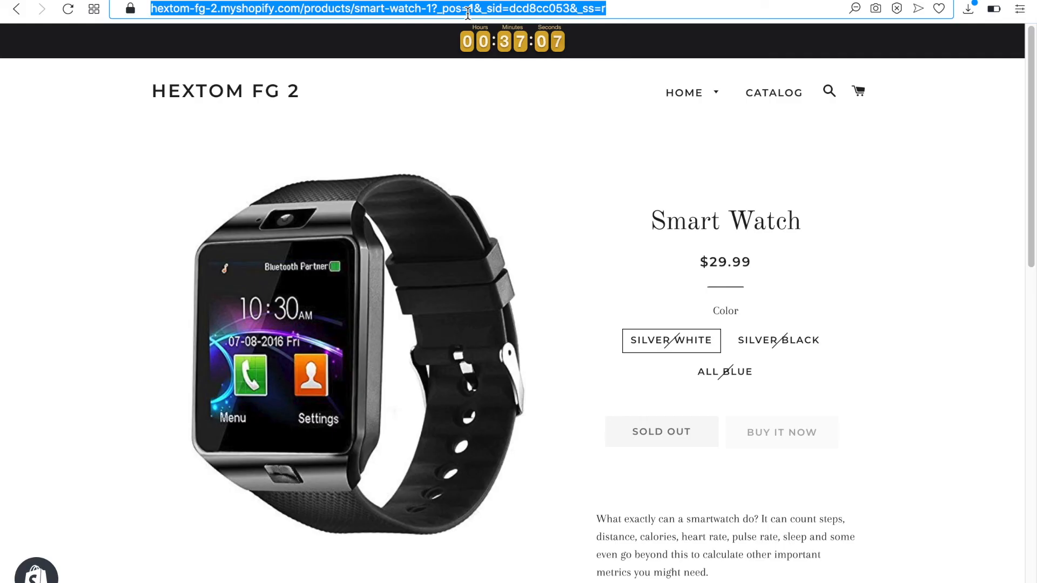
Load the Smart Watch's storefront product page and check the HTML-formatted announcement at the end of its description
key("Return")
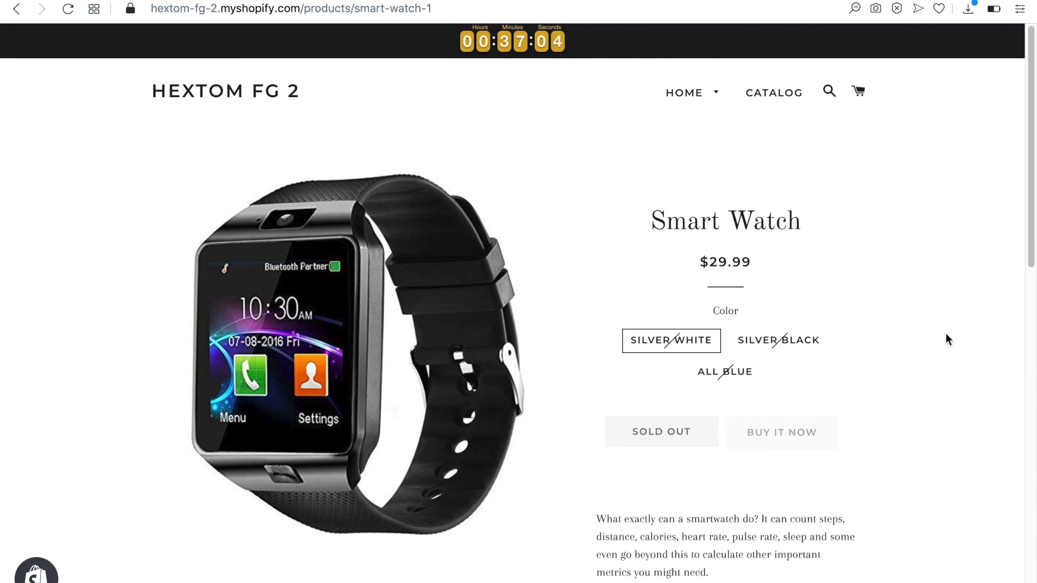
scroll(946, 338, "down", 3)
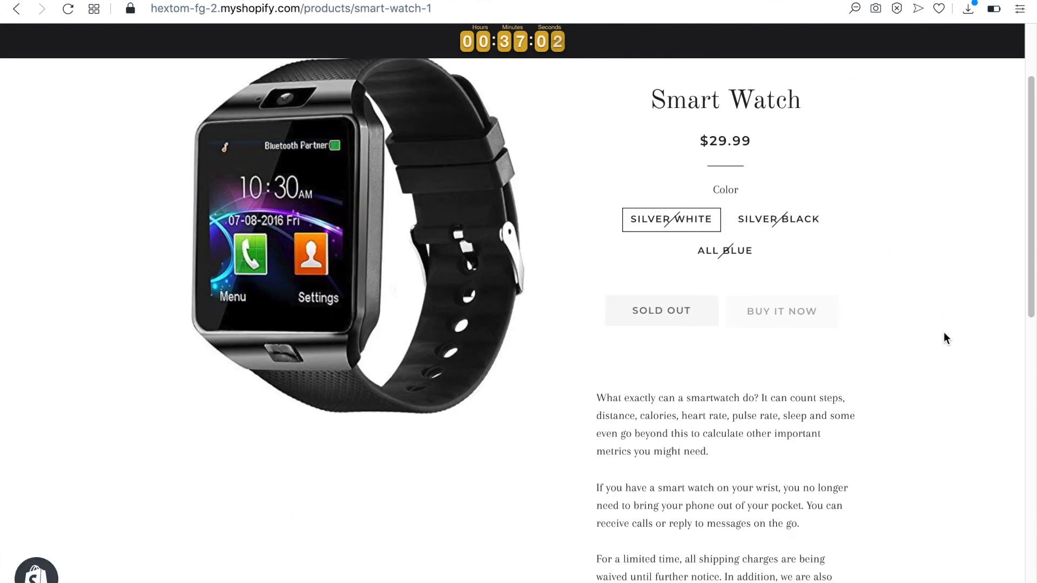
scroll(946, 338, "down", 1)
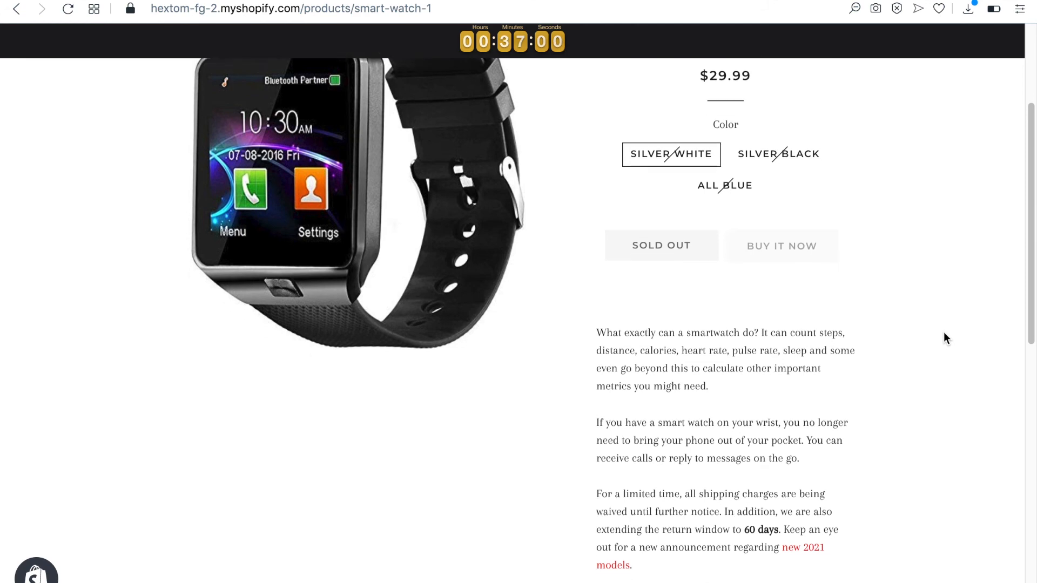
scroll(944, 338, "down", 1)
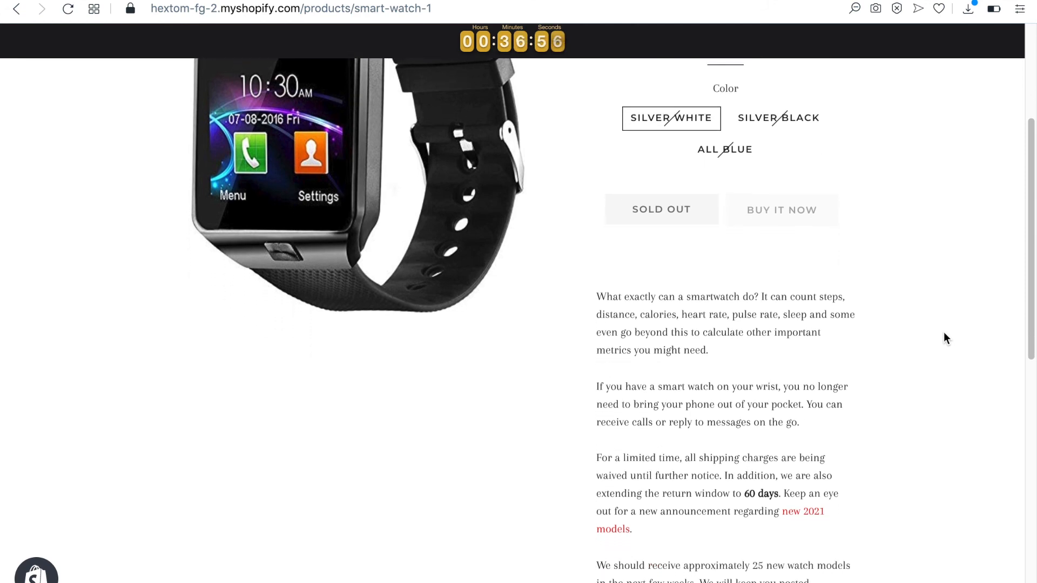
scroll(945, 338, "down", 1)
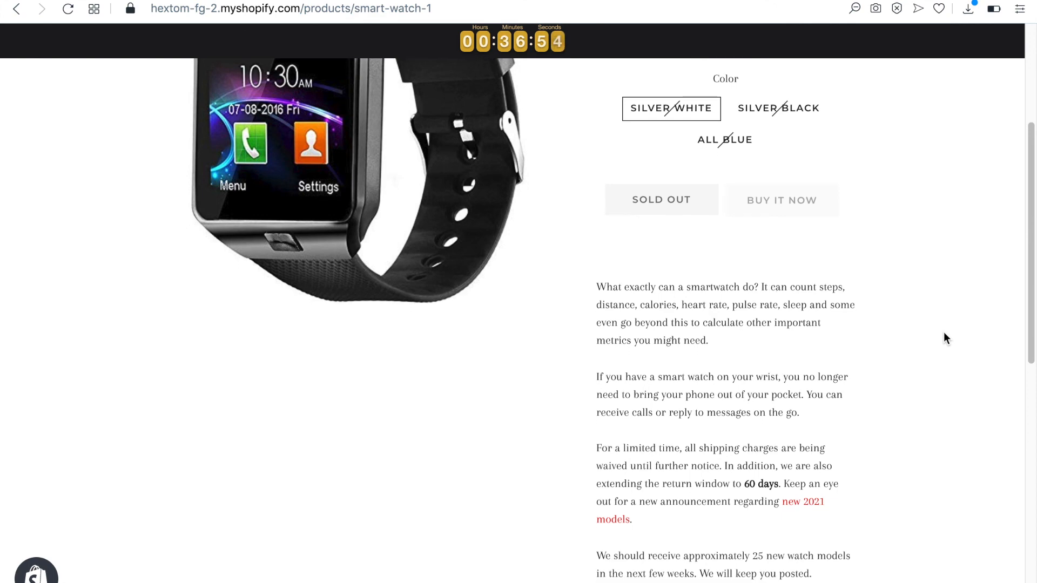